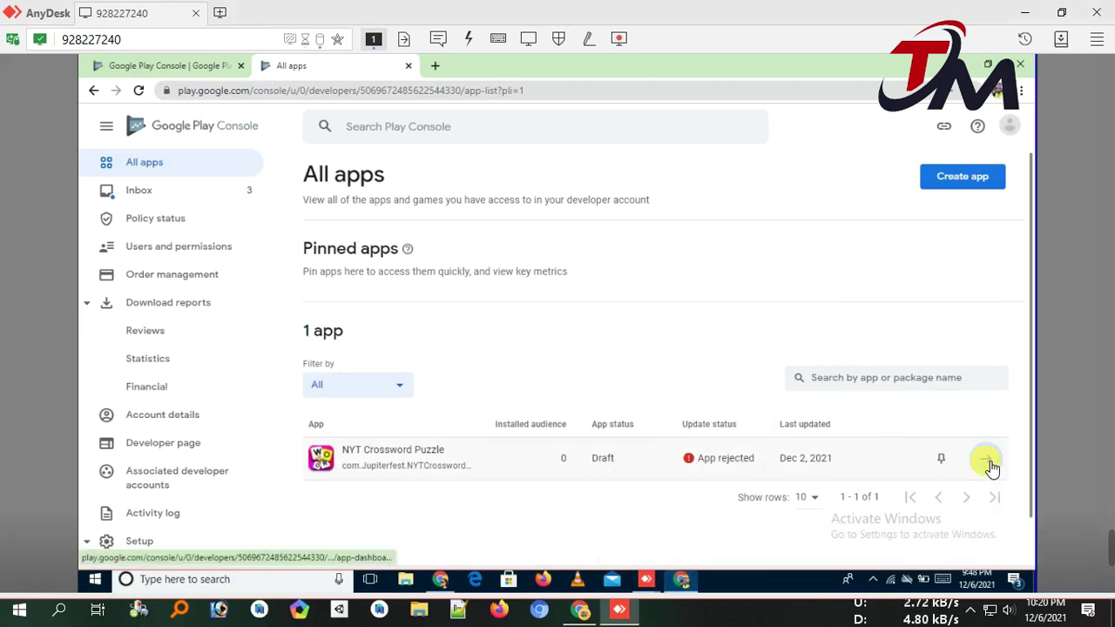
Open the NYT Crossword Puzzle app's policy status and the issue details of its Families Policy Requirements violation
click(990, 466)
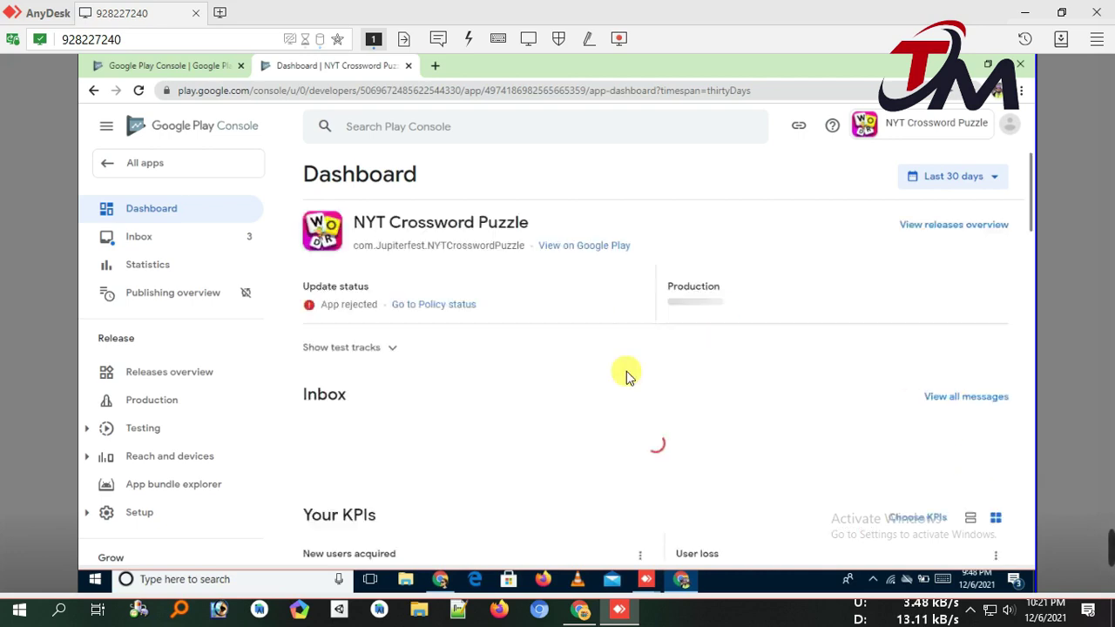
right_click(428, 305)
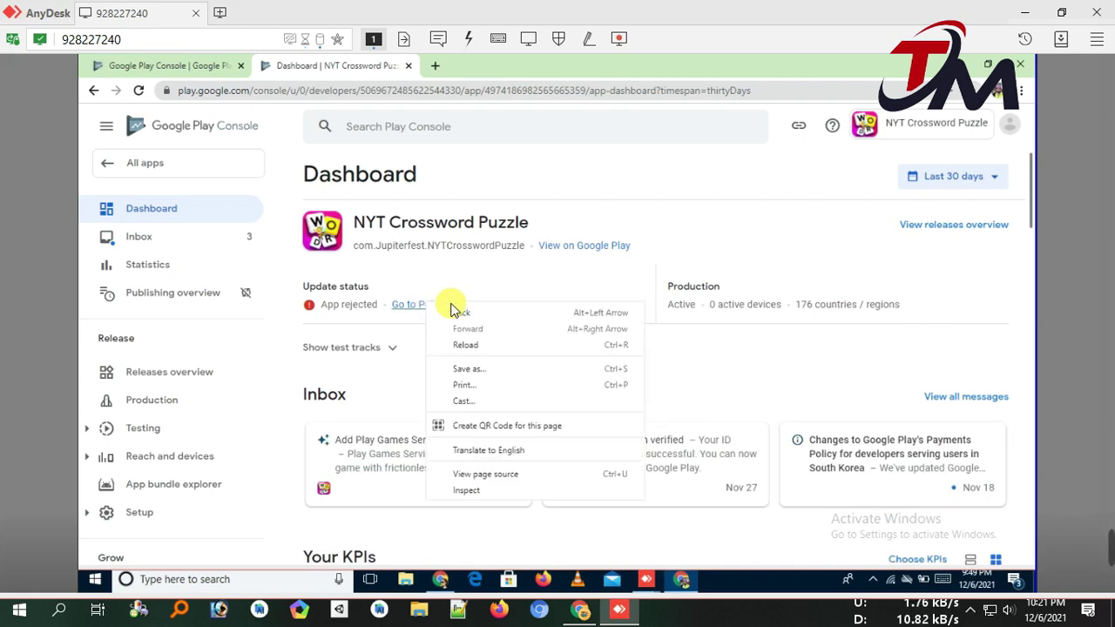
click(416, 313)
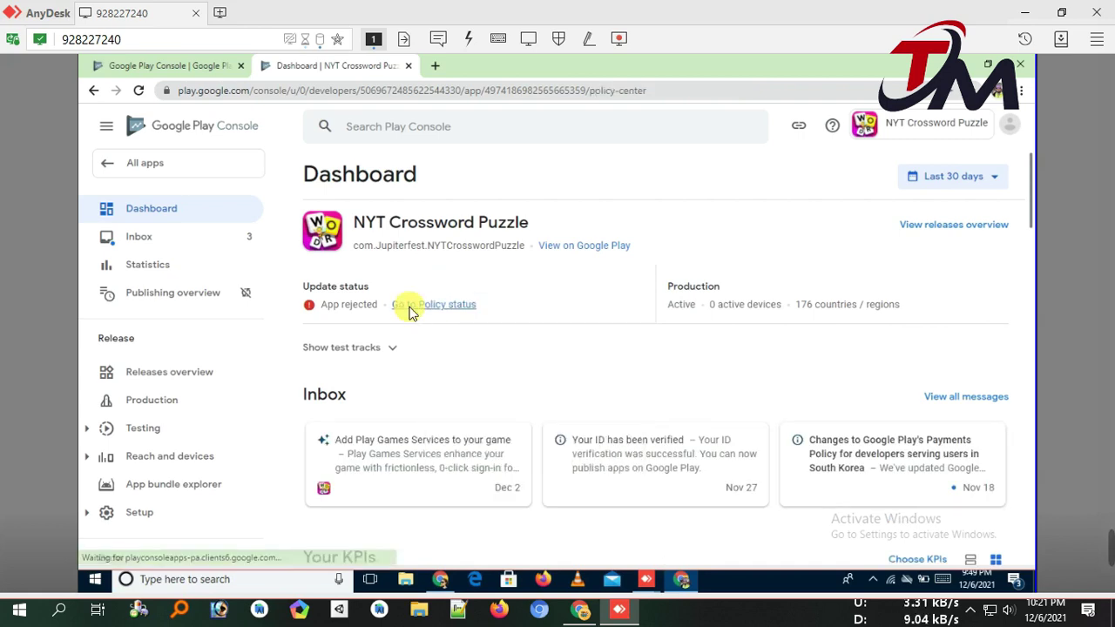
click(415, 309)
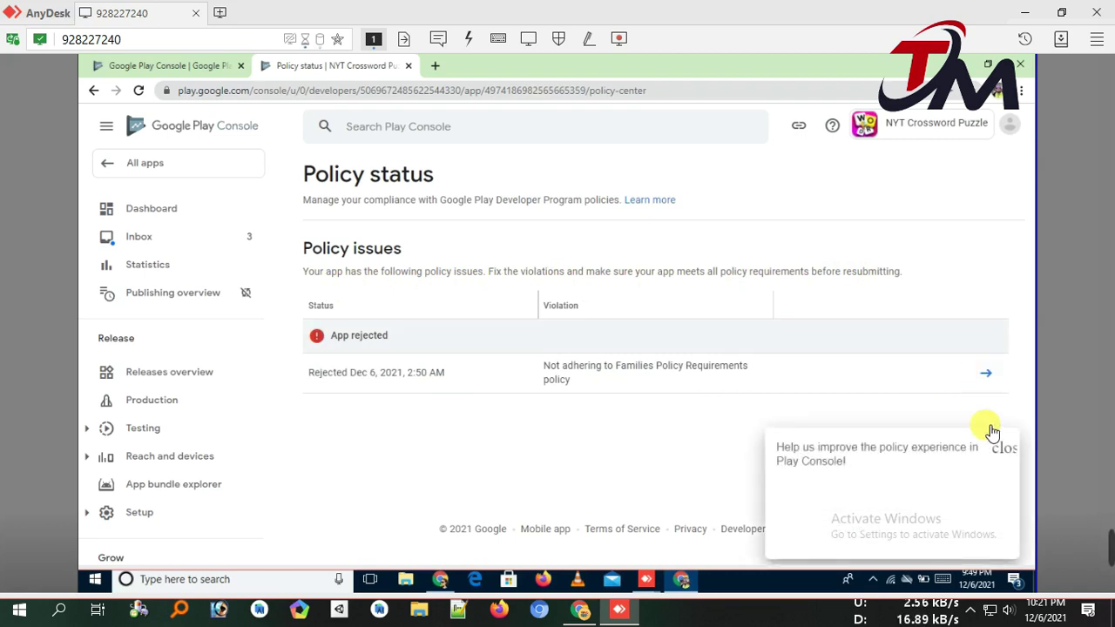
click(989, 372)
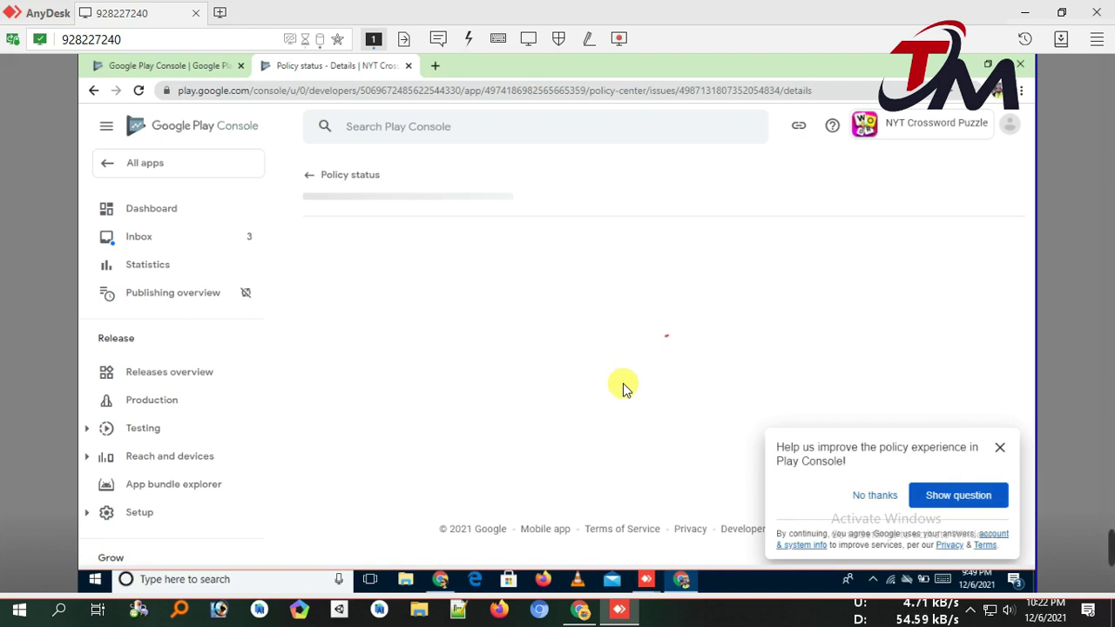
View the policy email for the issue and read the required actions, highlighting "Target audience and content" in the text
triple_click(334, 489)
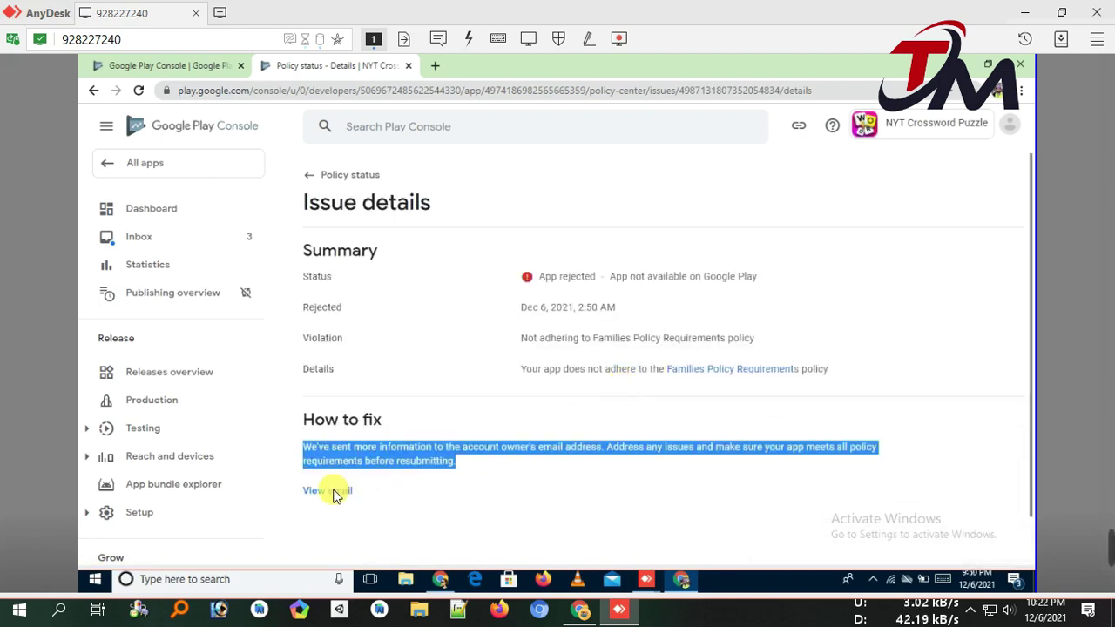
click(329, 490)
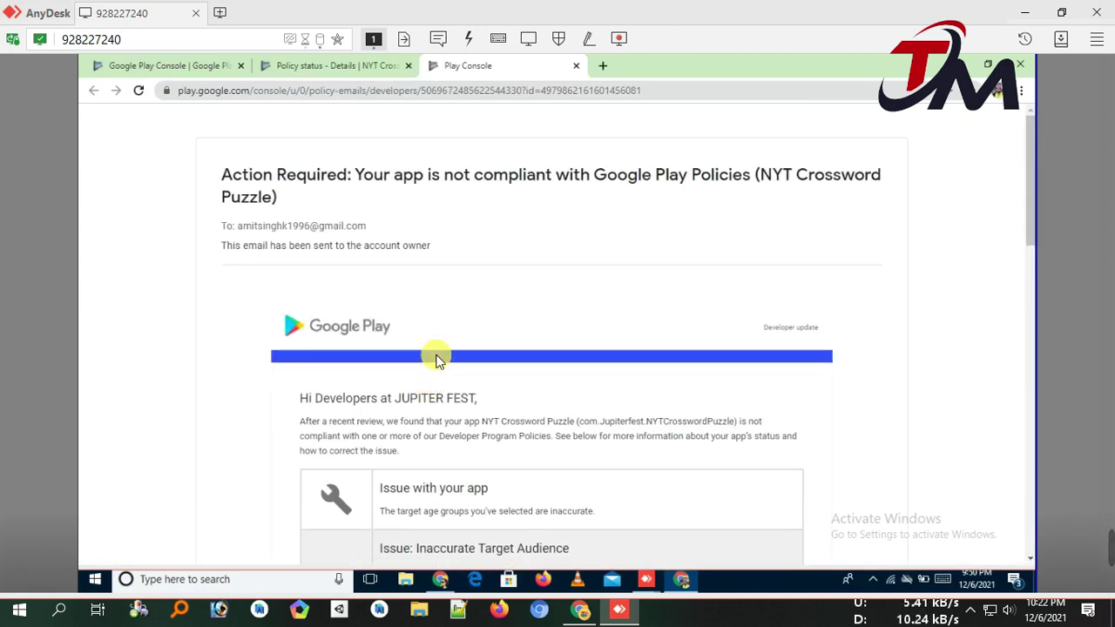
scroll(541, 418, down, 5)
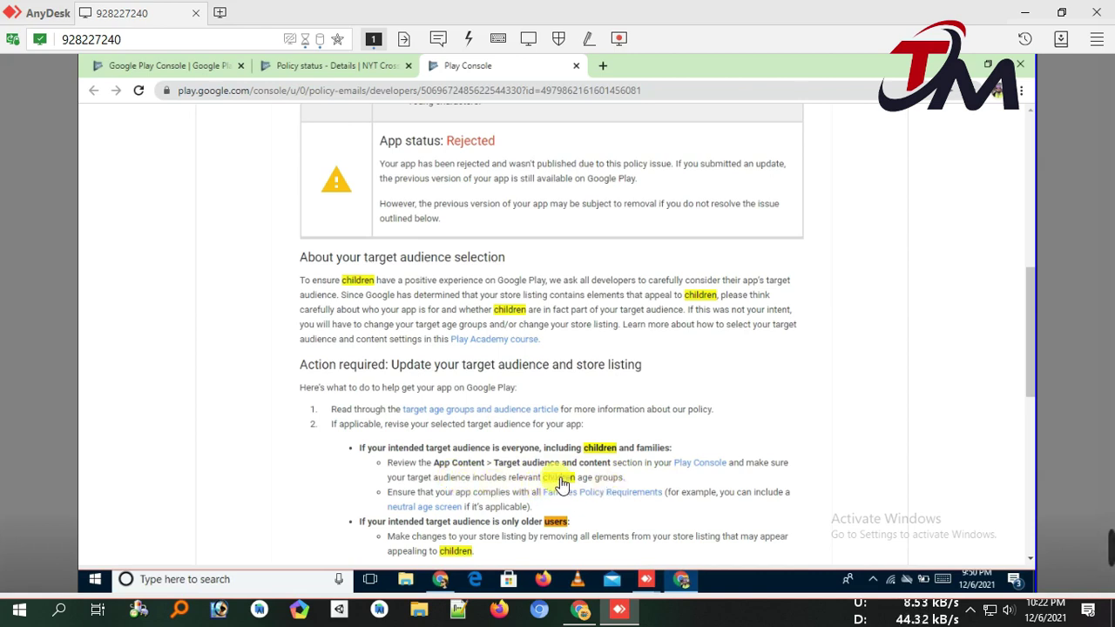
scroll(431, 455, down, 10)
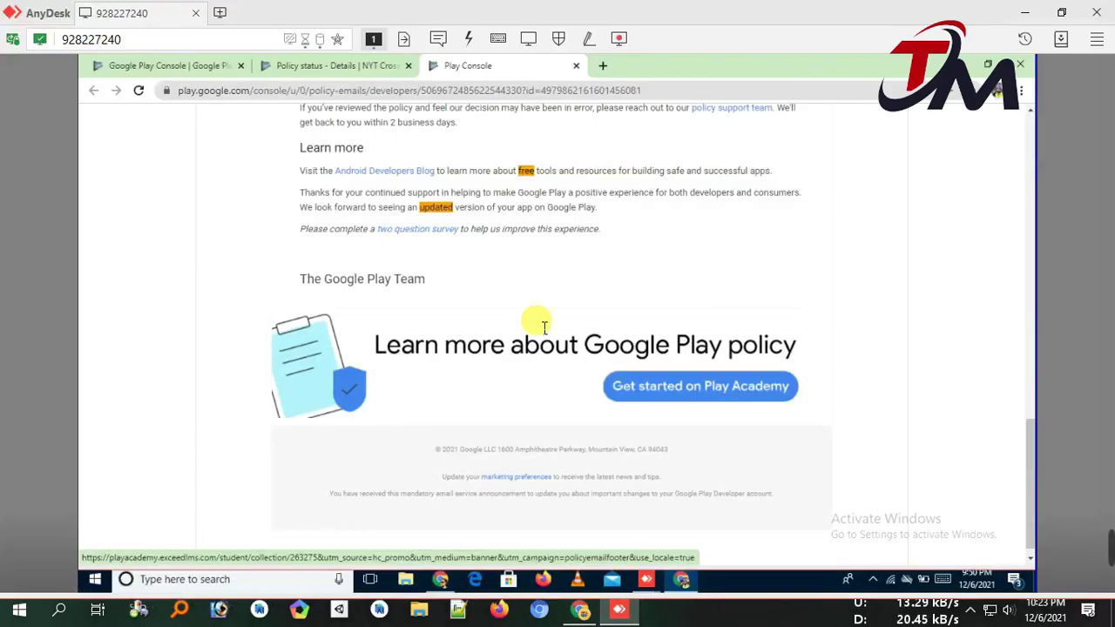
scroll(534, 320, up, 5)
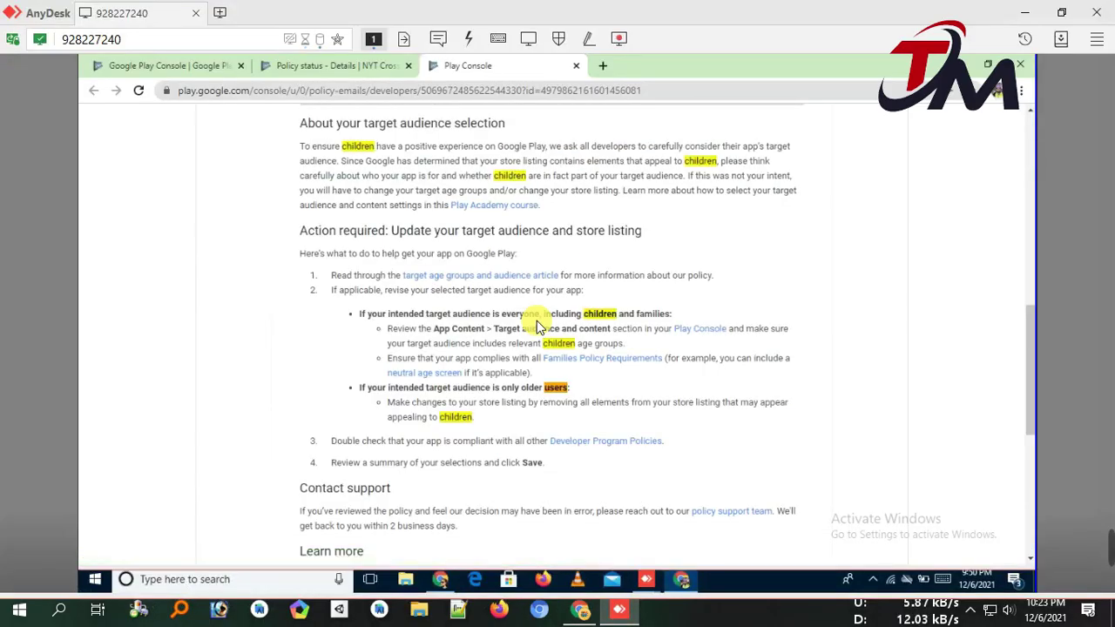
scroll(574, 340, up, 10)
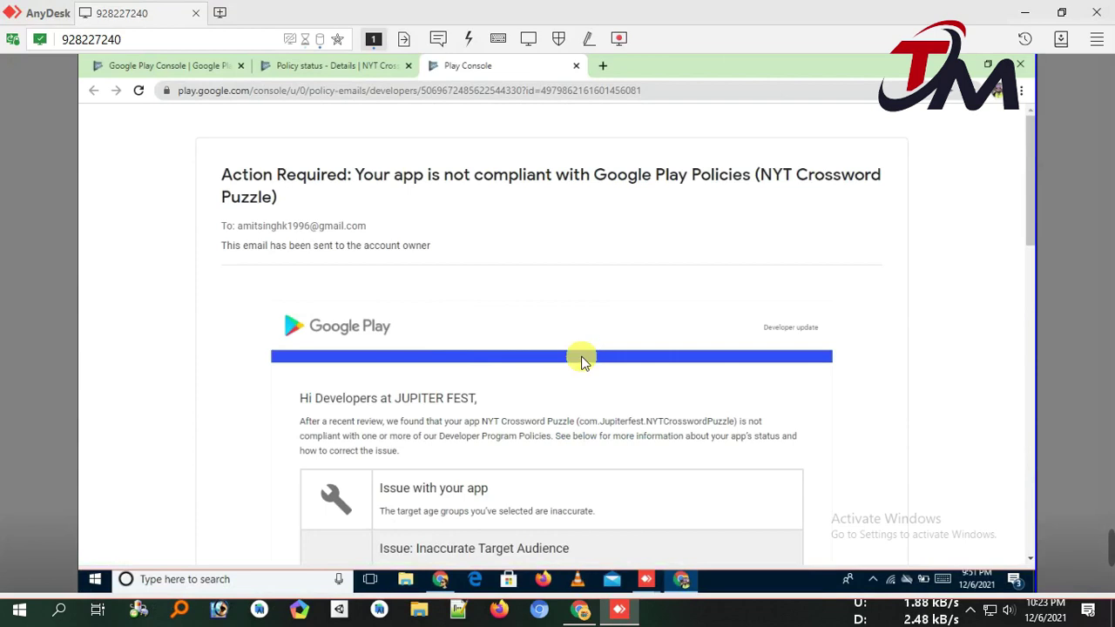
scroll(582, 361, down, 12)
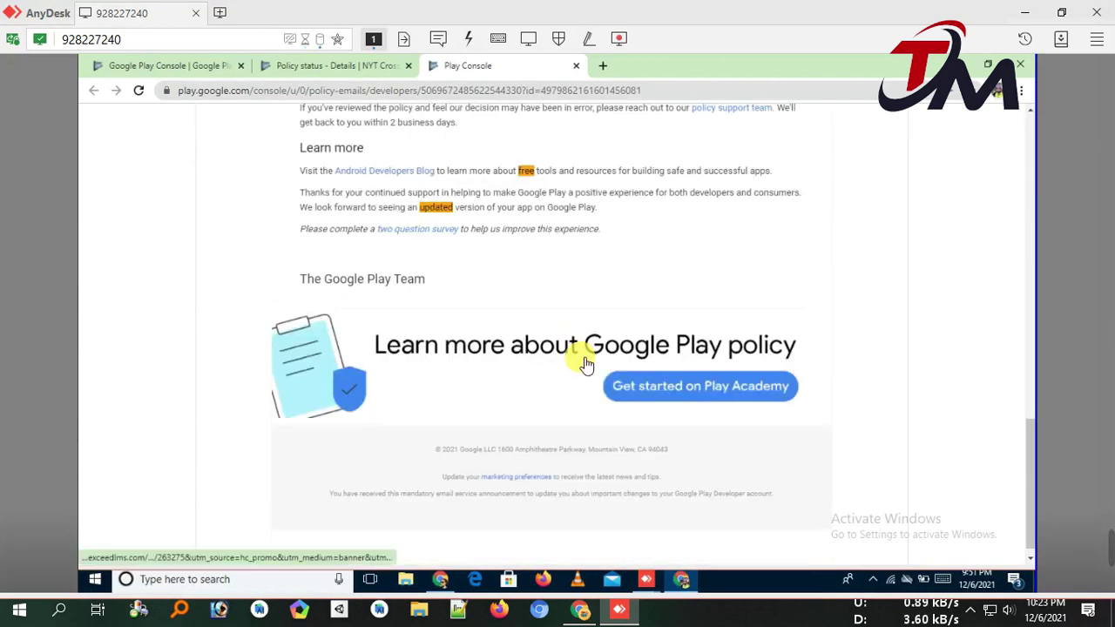
scroll(582, 361, up, 7)
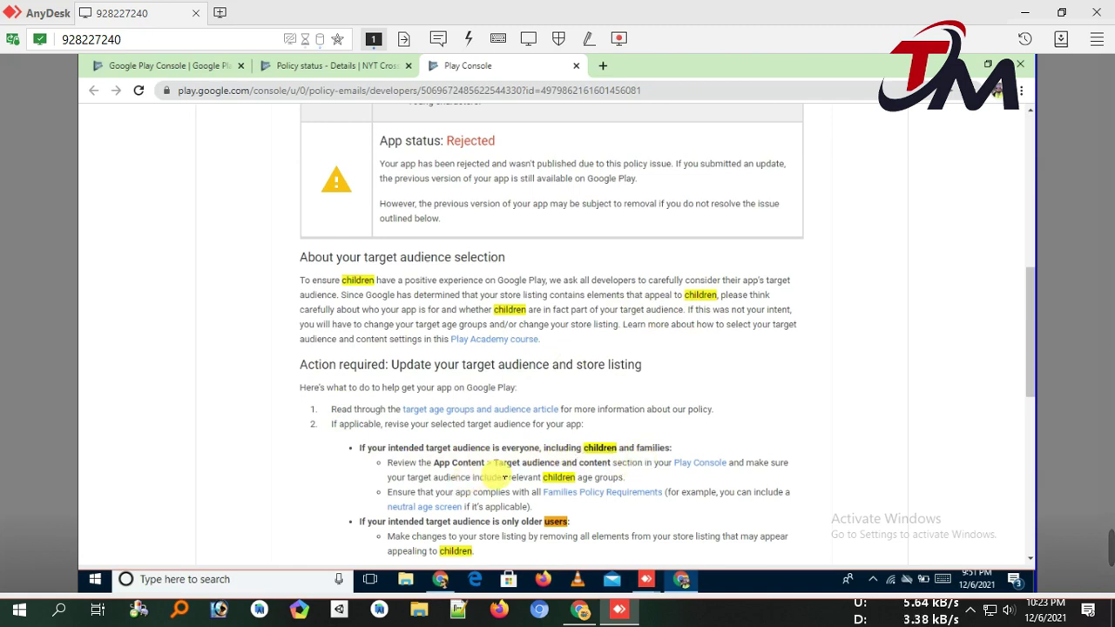
drag(494, 462, 612, 462)
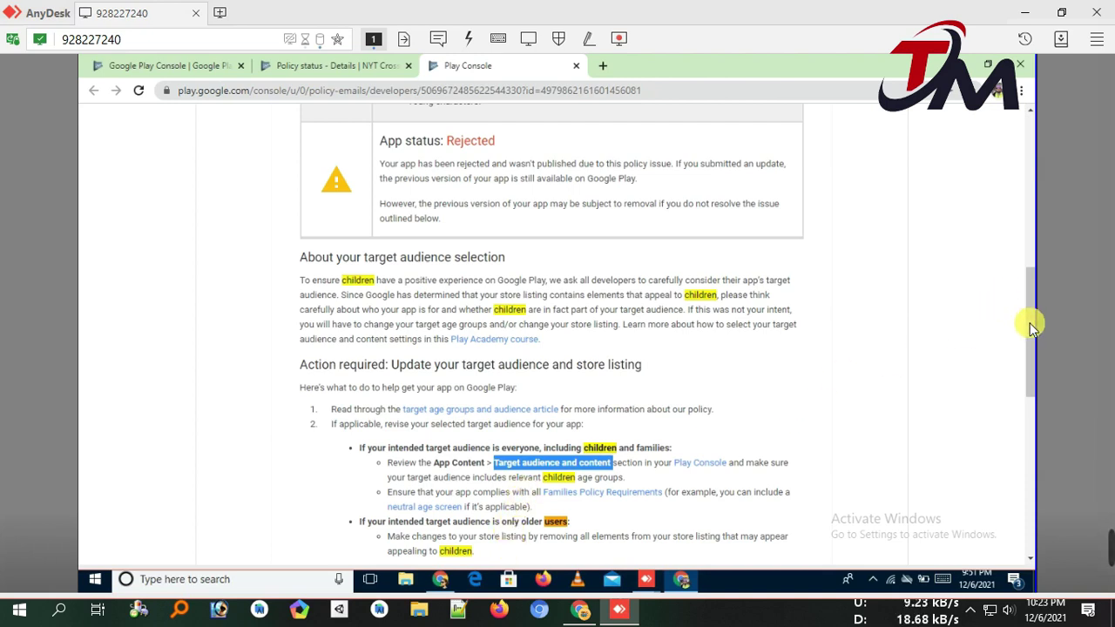
drag(1032, 351, 1031, 388)
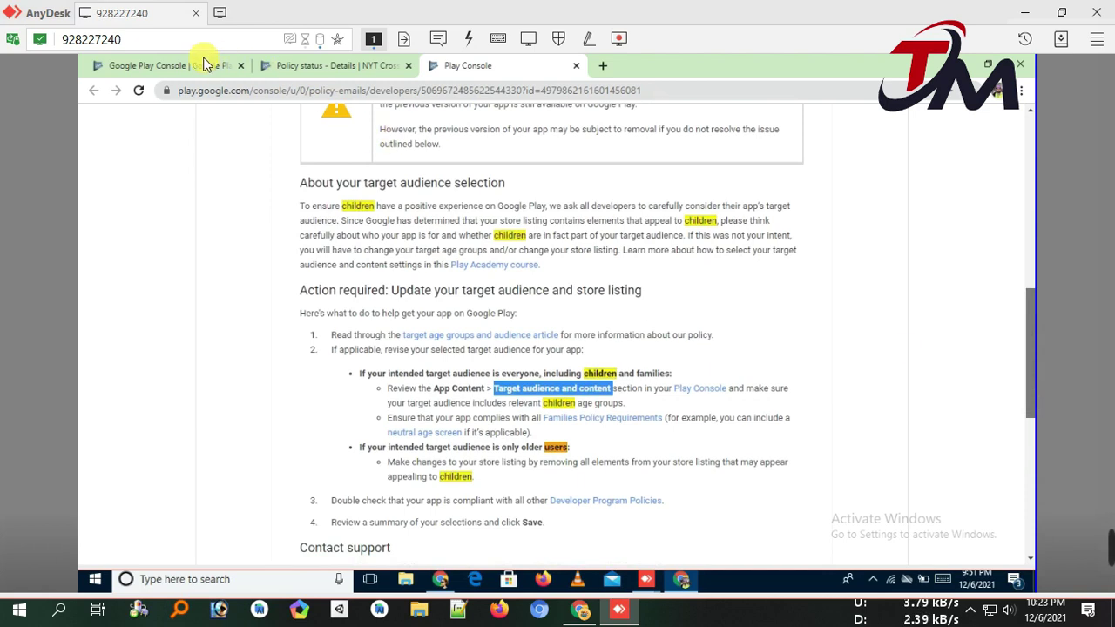
Return to the issue details page and save a cropped screenshot covering the Summary and How to fix sections
click(328, 68)
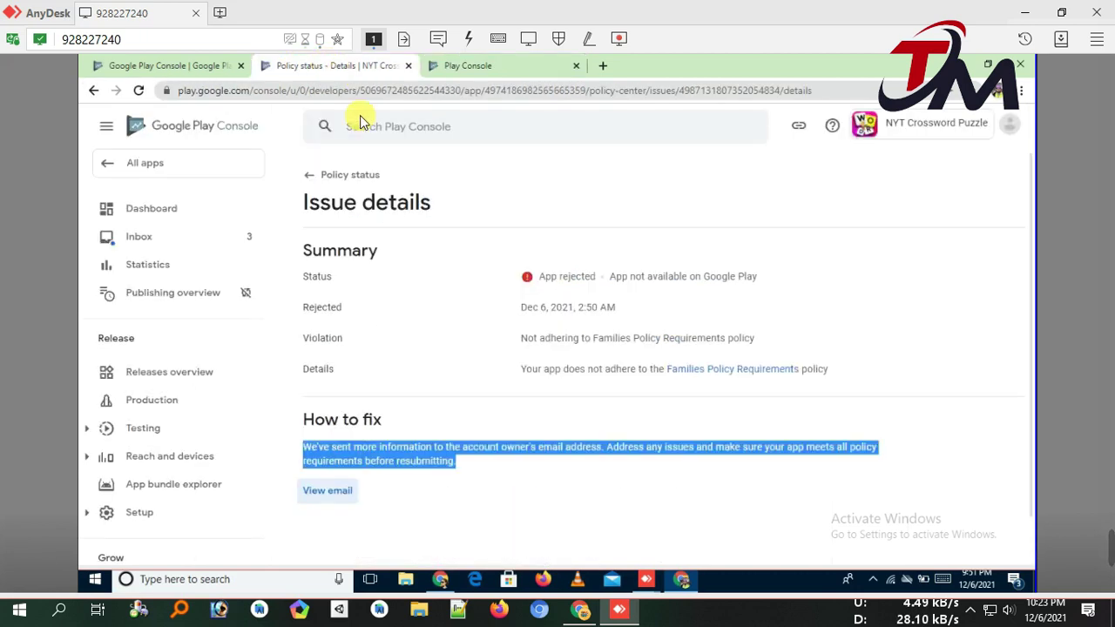
click(460, 376)
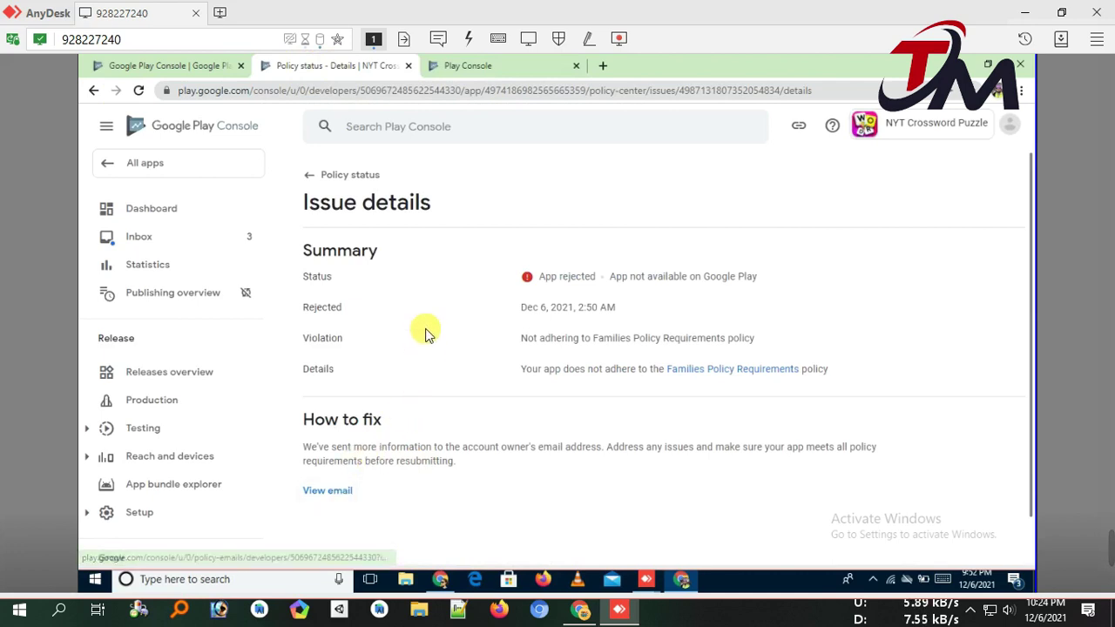
key(Print)
drag(288, 161, 851, 510)
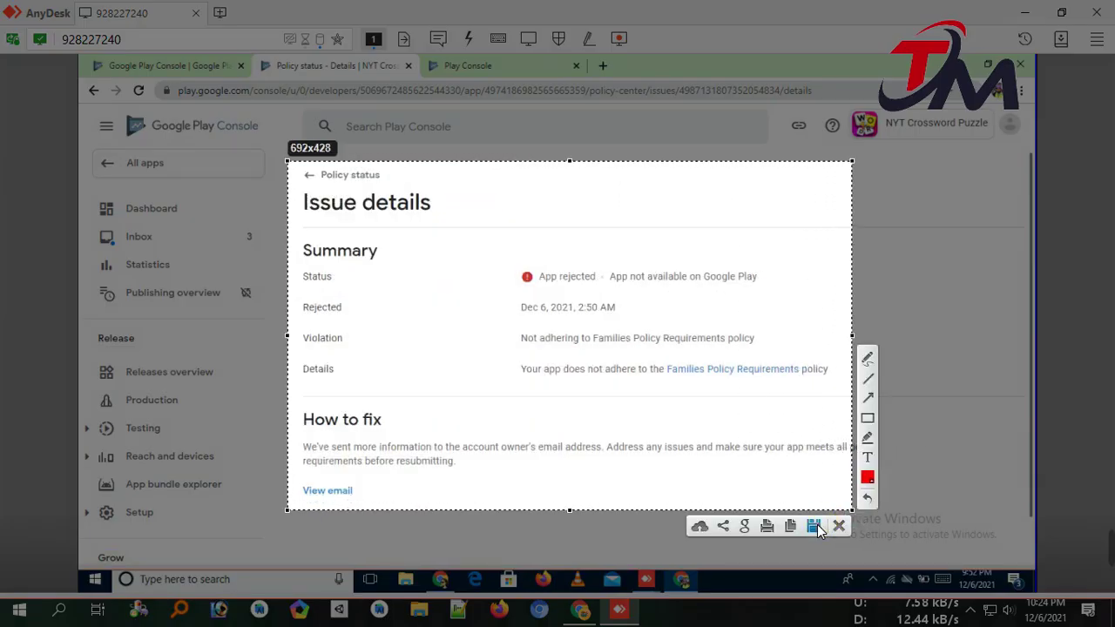
click(816, 528)
click(881, 361)
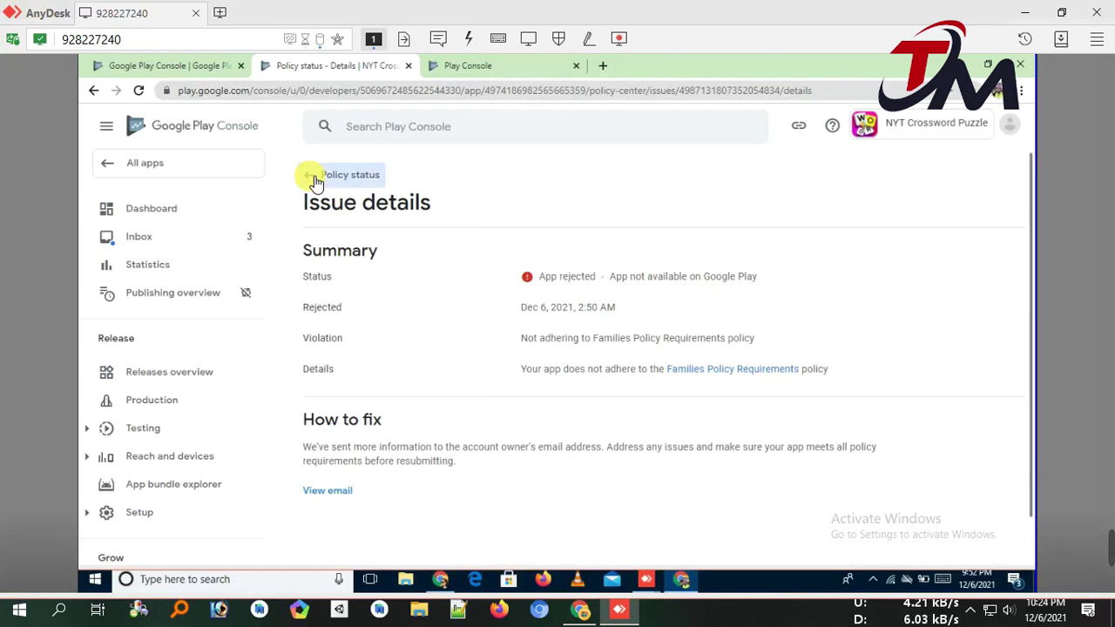
Go back to Policy status, highlight the violation text and save a cropped screenshot of the policy issues
click(312, 179)
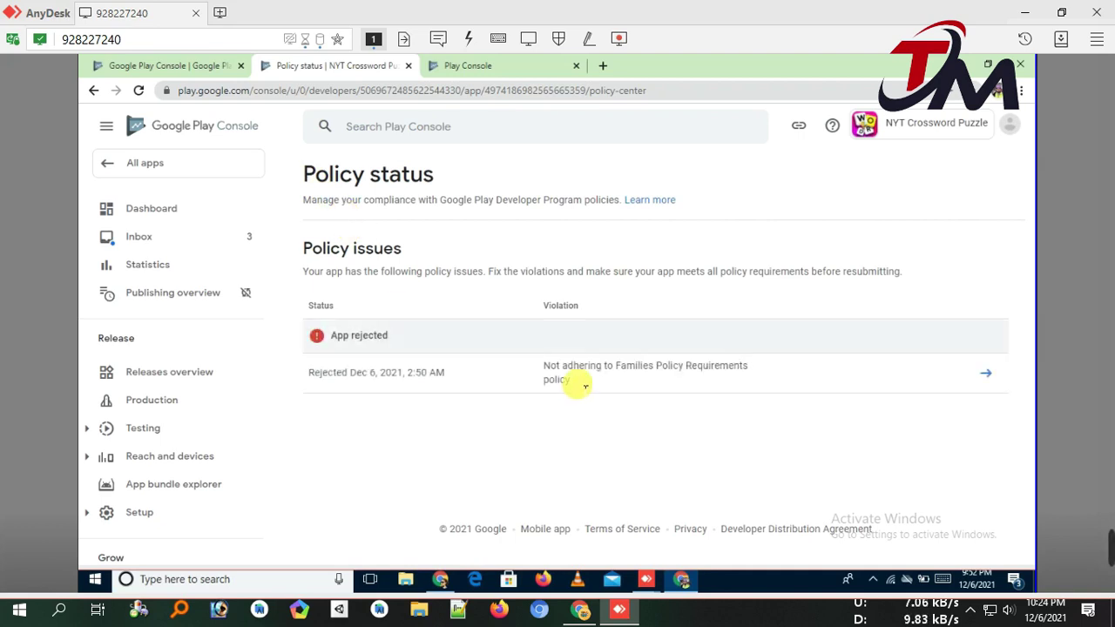
triple_click(552, 370)
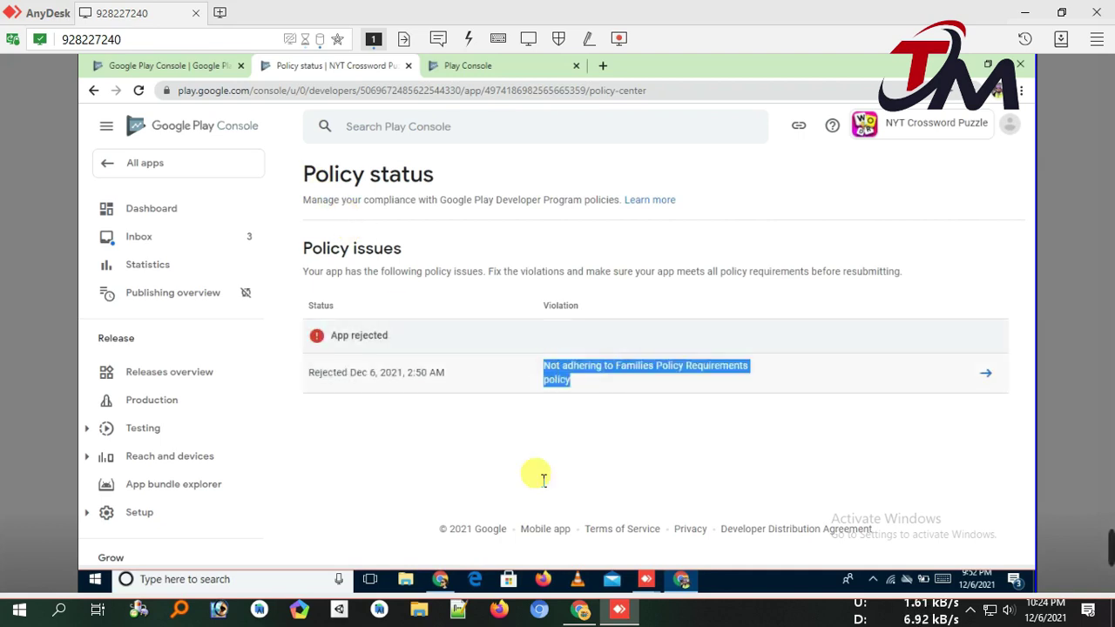
key(Print)
drag(293, 155, 923, 440)
click(890, 457)
click(892, 365)
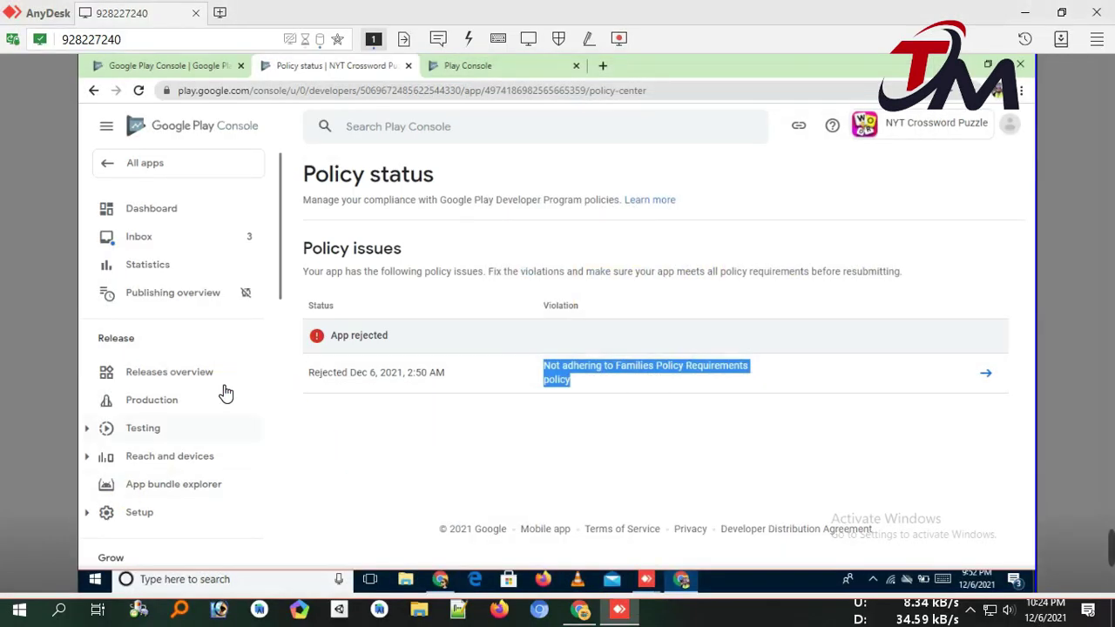
Open the app's App content page and review its submitted declarations from Privacy policy through Data safety
click(209, 416)
scroll(202, 422, down, 10)
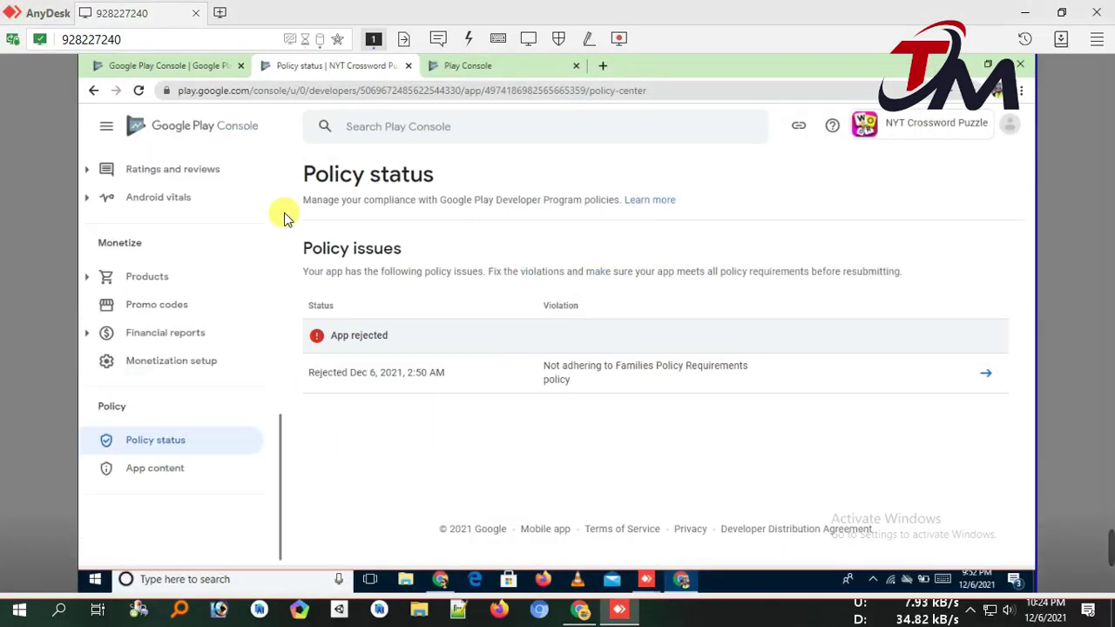
click(174, 469)
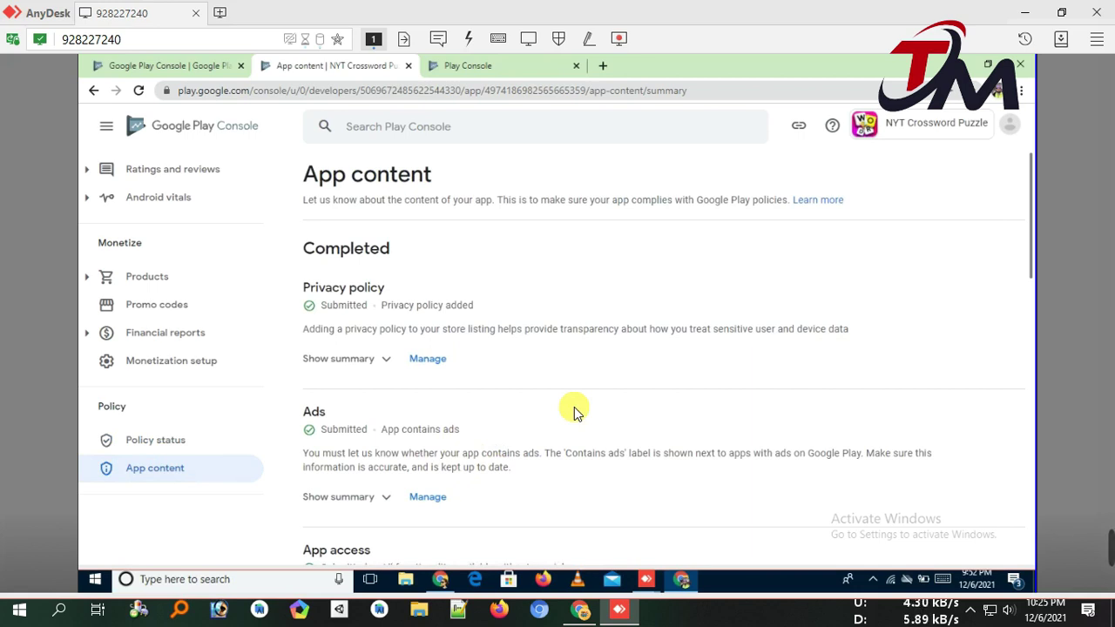
click(1030, 328)
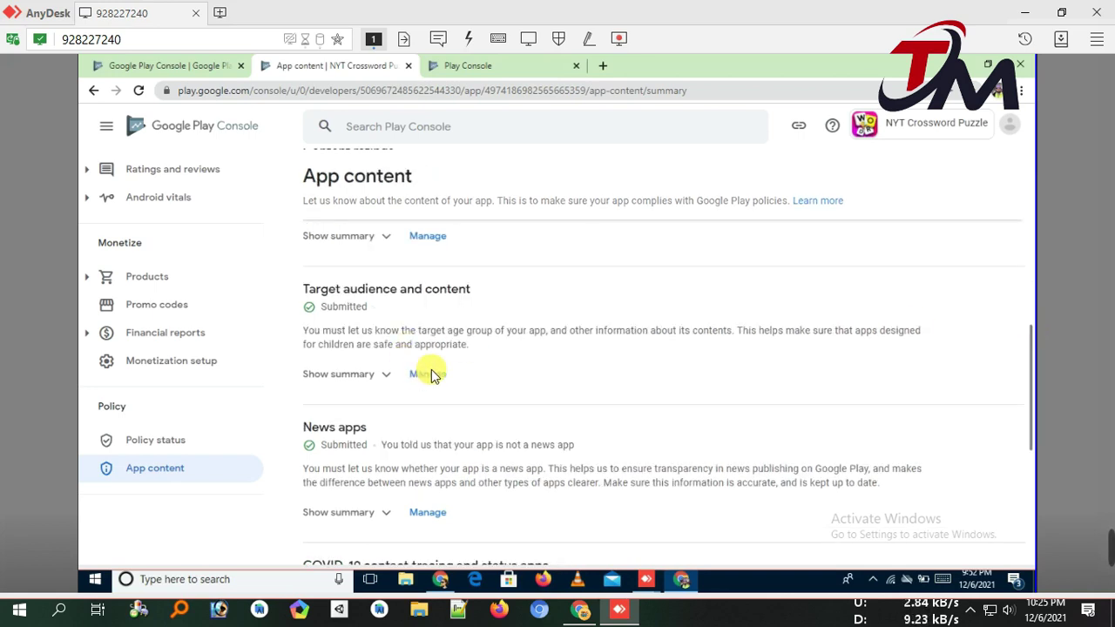
scroll(426, 377, down, 4)
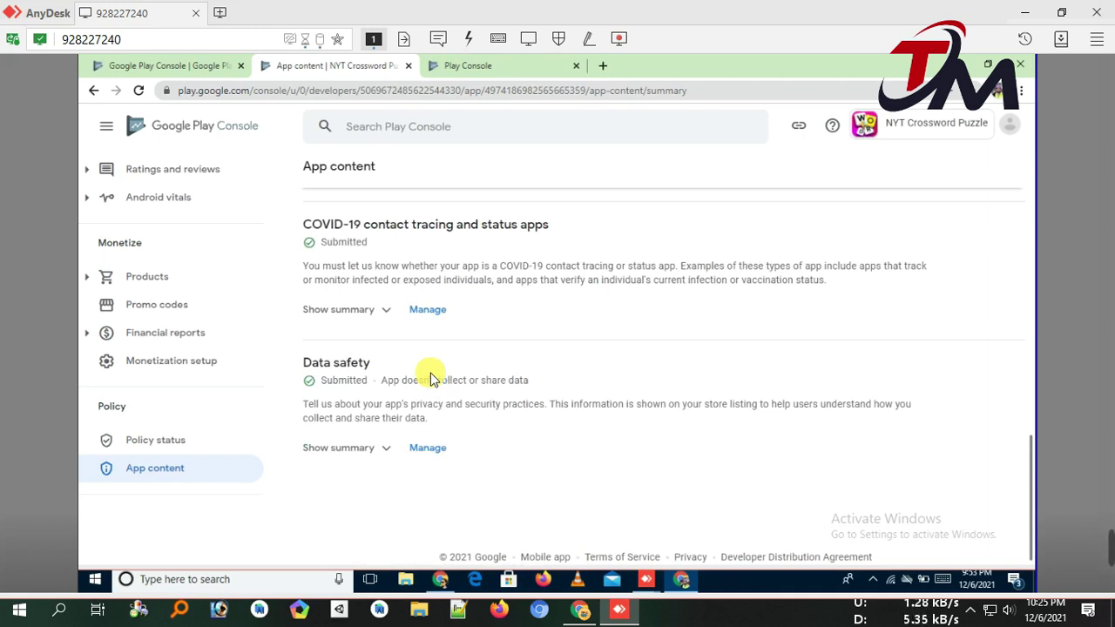
scroll(430, 380, up, 5)
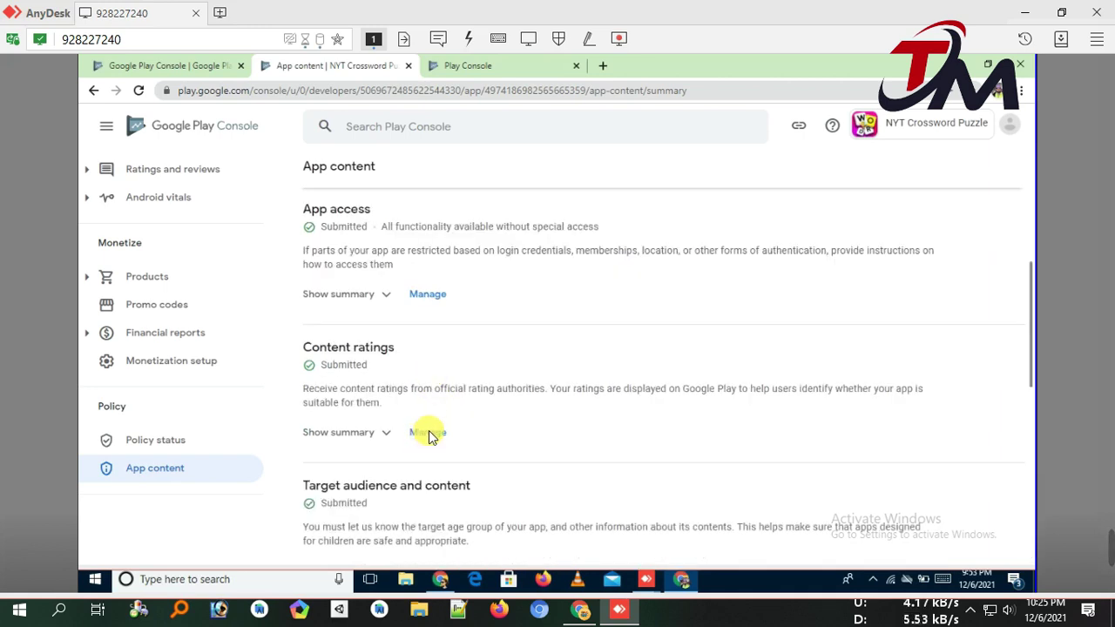
scroll(429, 435, up, 3)
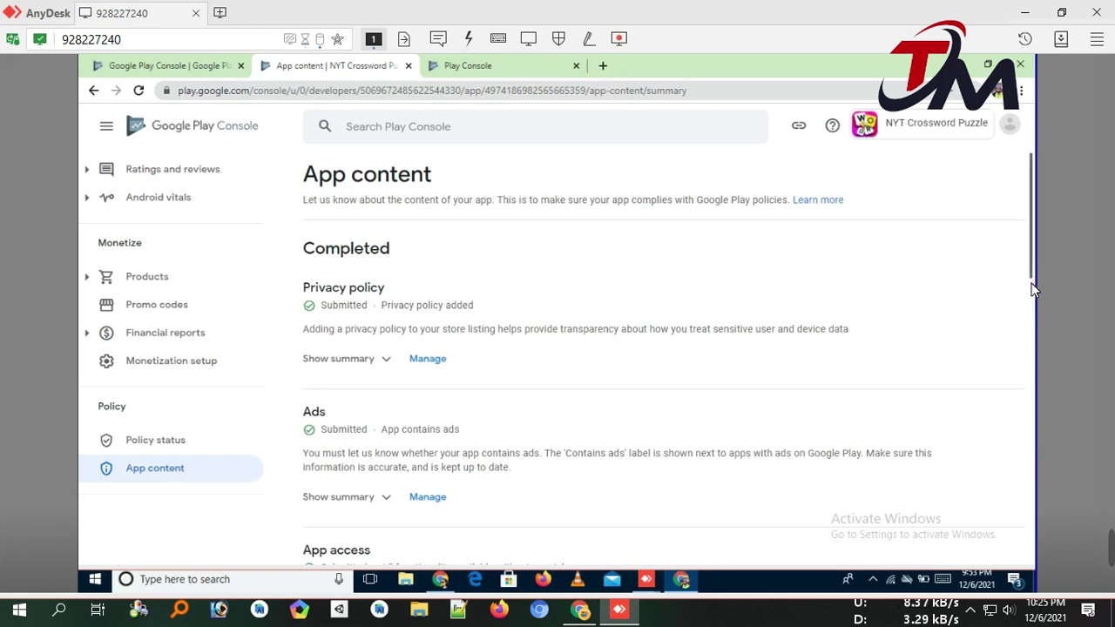
Open the Target audience and content declaration for management and check which target age groups are selected
drag(1034, 283, 1027, 281)
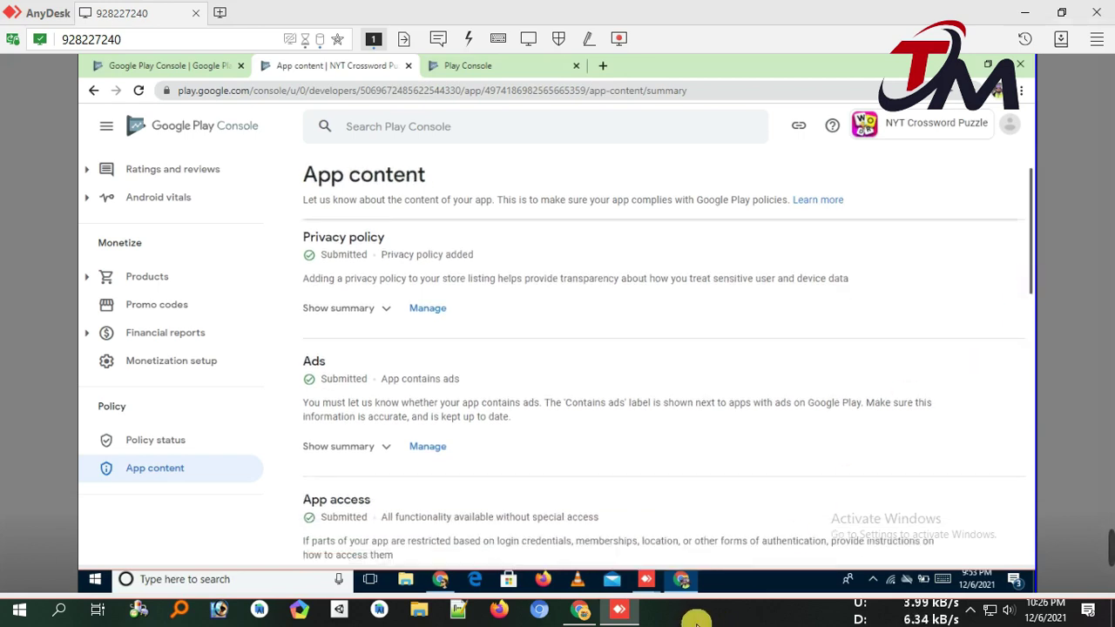
scroll(1031, 278, down, 3)
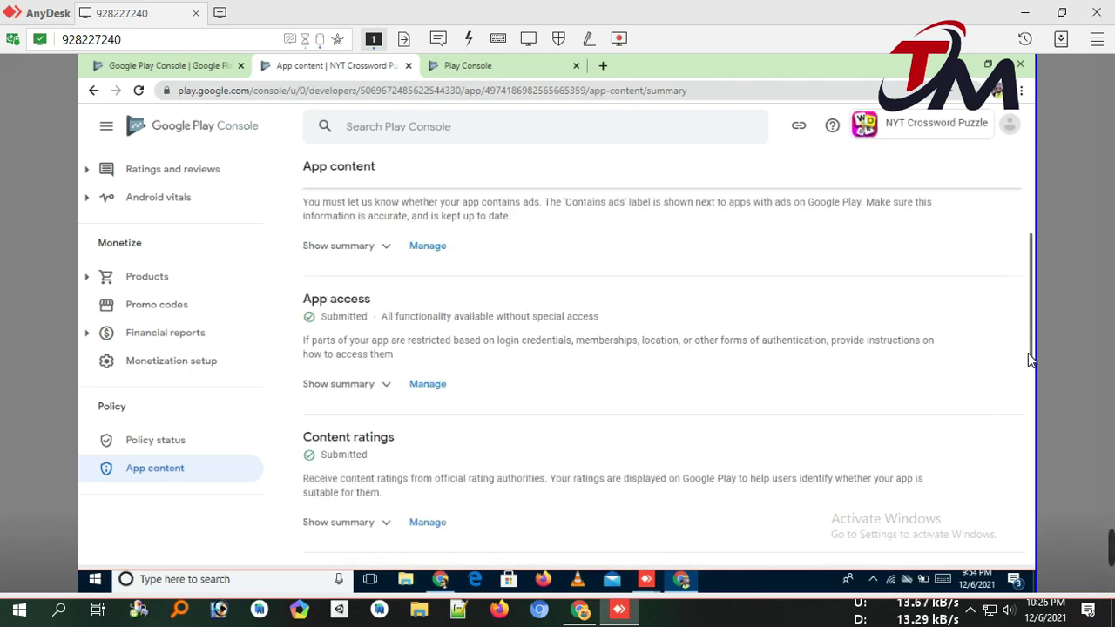
scroll(1028, 369, down, 2)
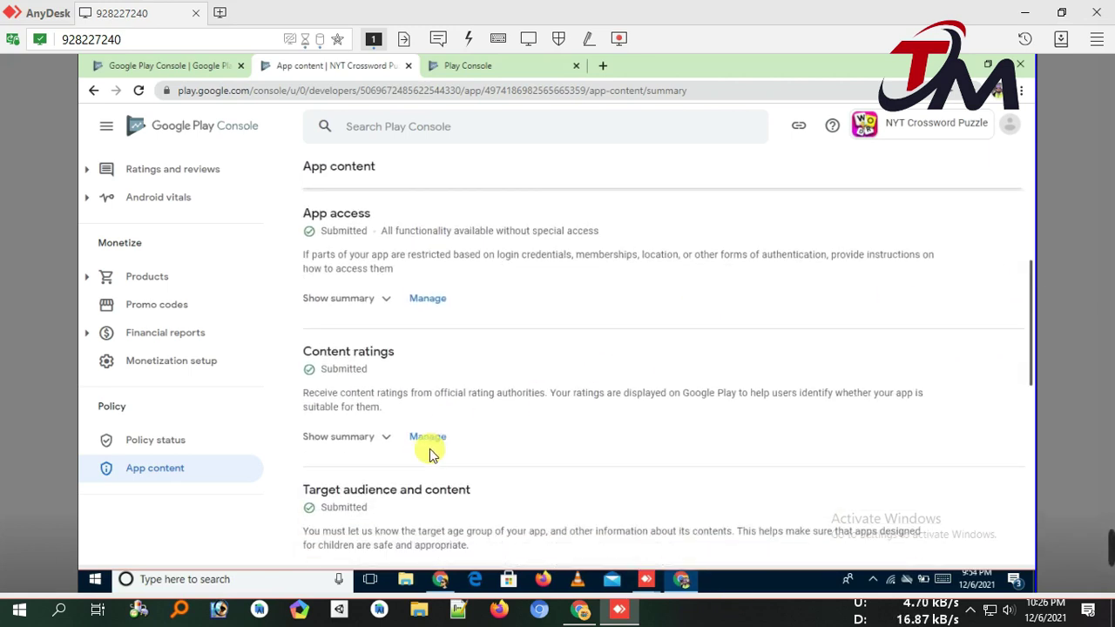
scroll(1015, 325, down, 1)
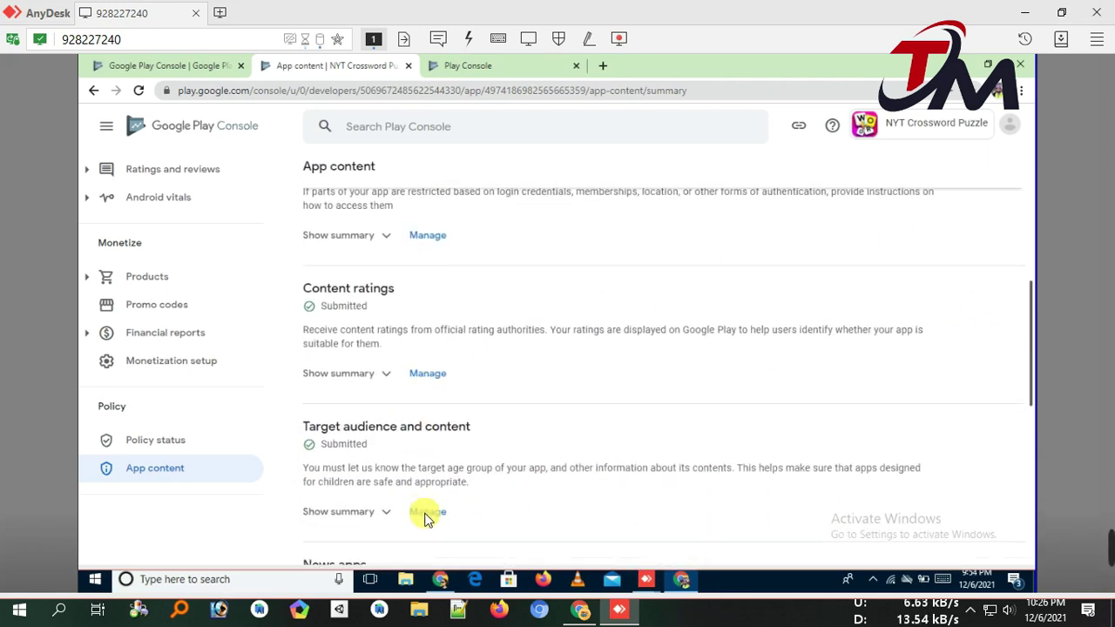
scroll(424, 517, down, 2)
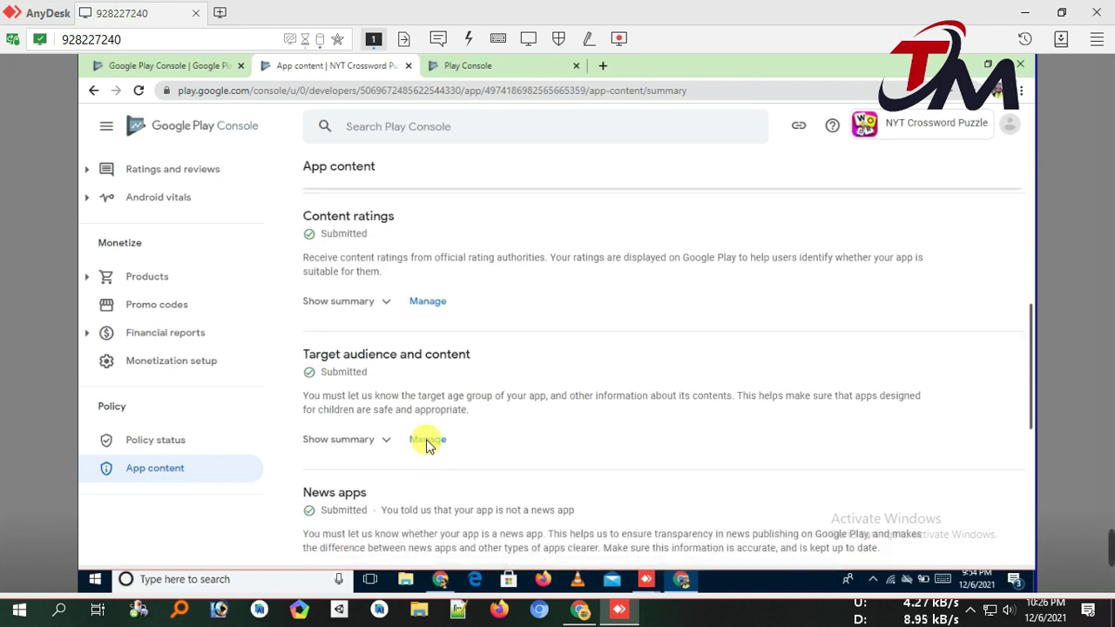
click(431, 382)
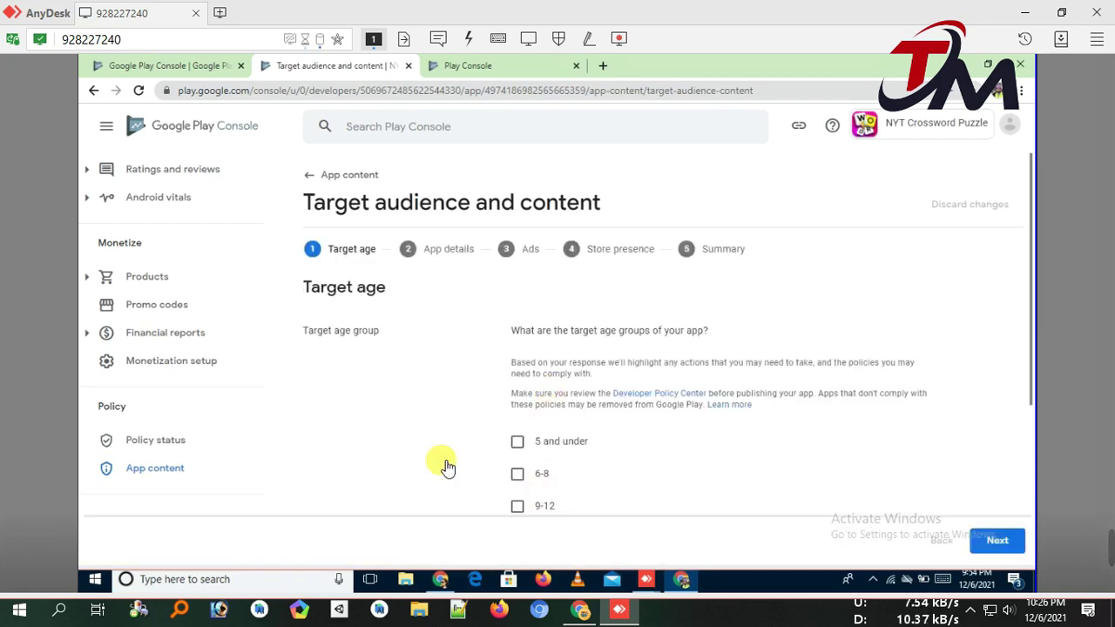
scroll(441, 460, down, 3)
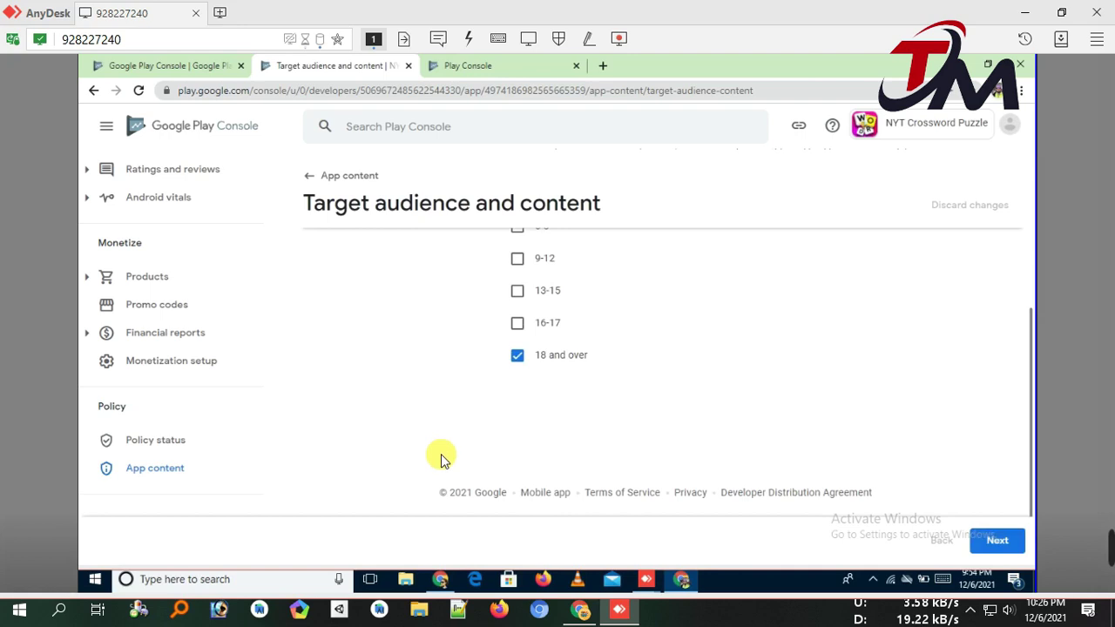
Add the 16-17 and 13-15 age groups to the app's target audience and continue to the Store presence questions
click(522, 323)
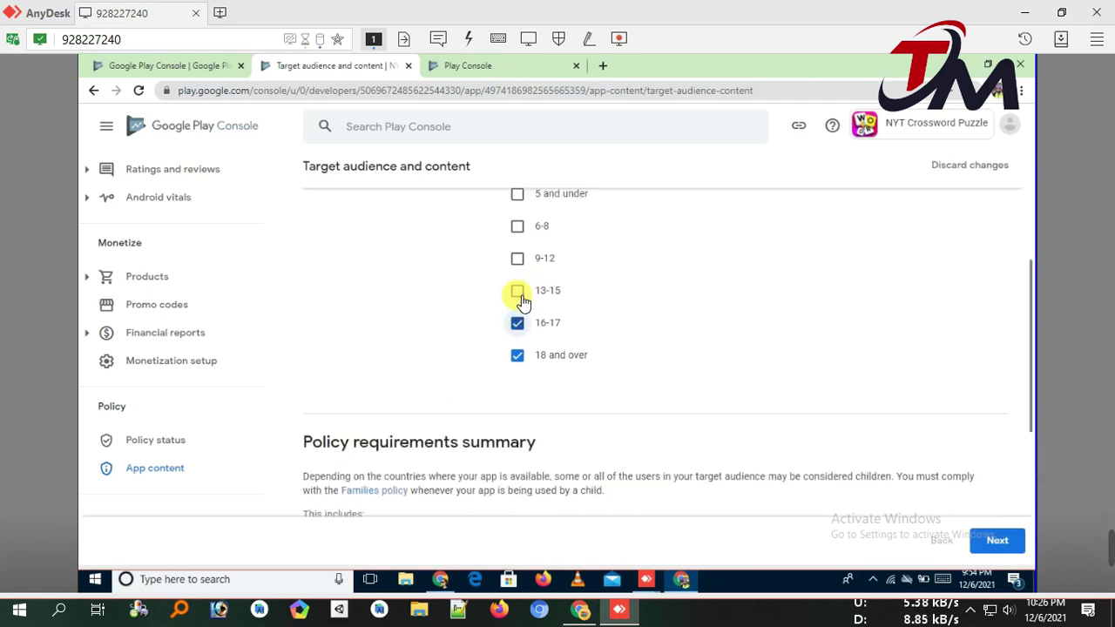
click(519, 292)
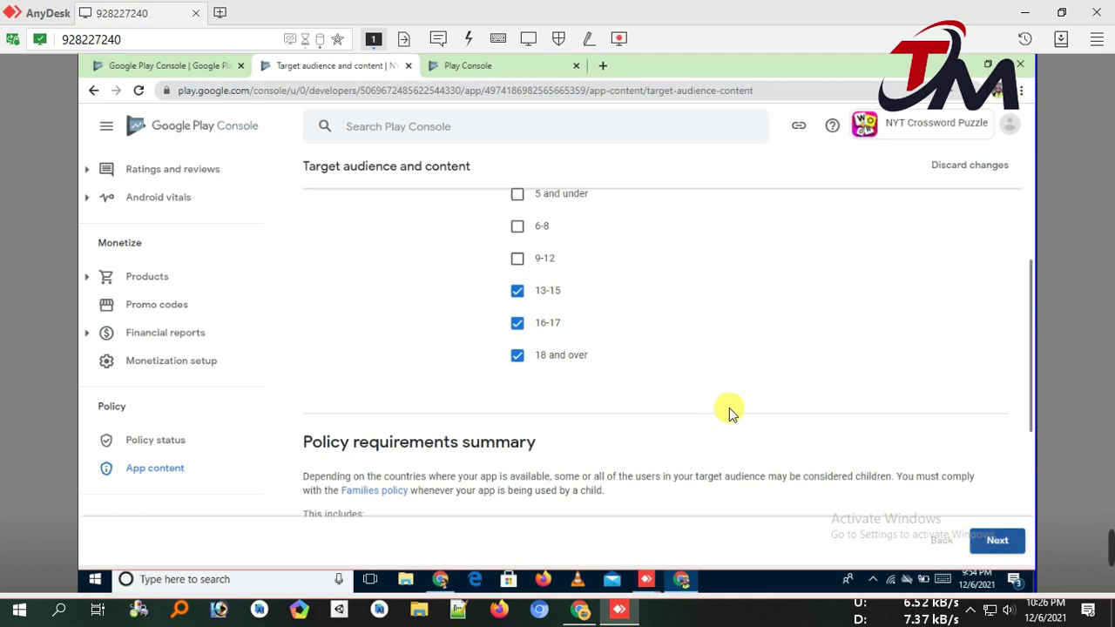
click(997, 540)
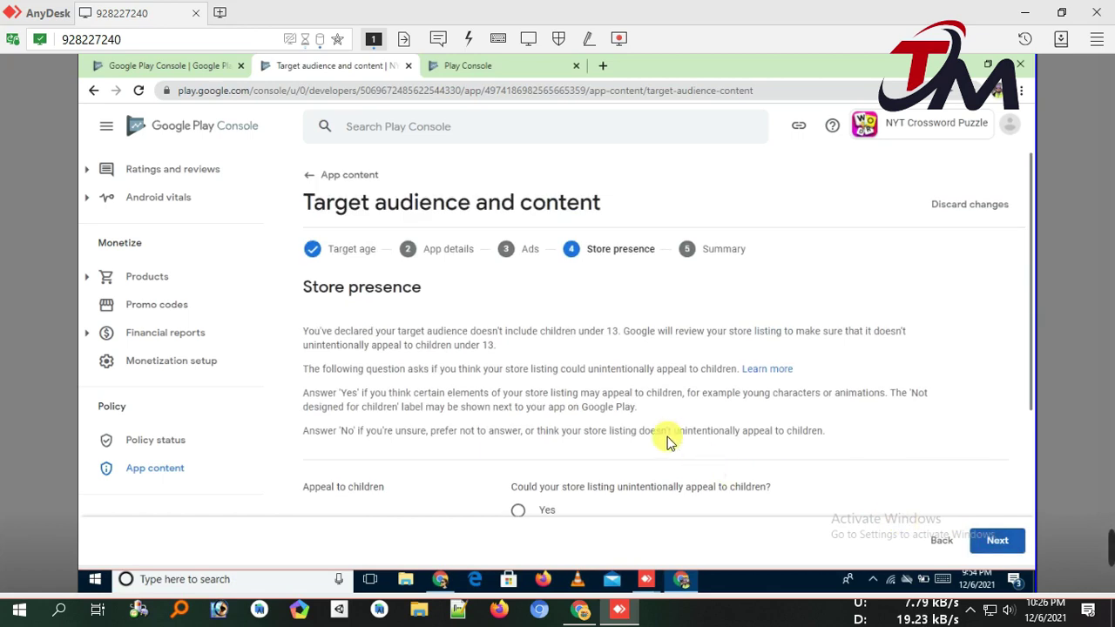
Keep No as the answer on unintentional appeal to children, proceed to the summary and save the Target audience and content declaration
scroll(640, 451, down, 5)
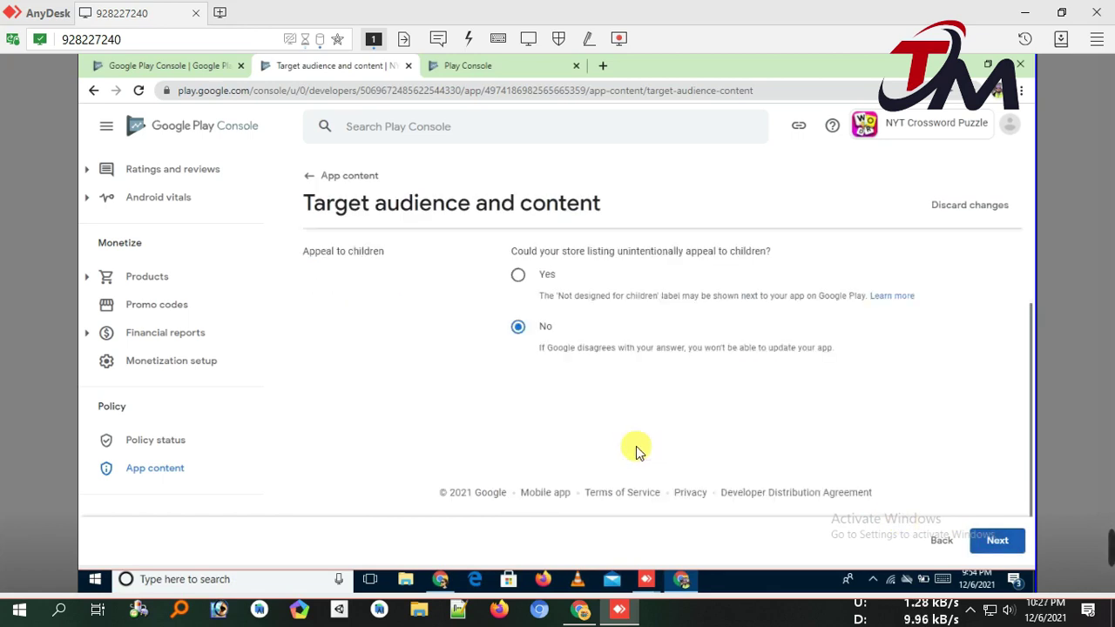
click(997, 540)
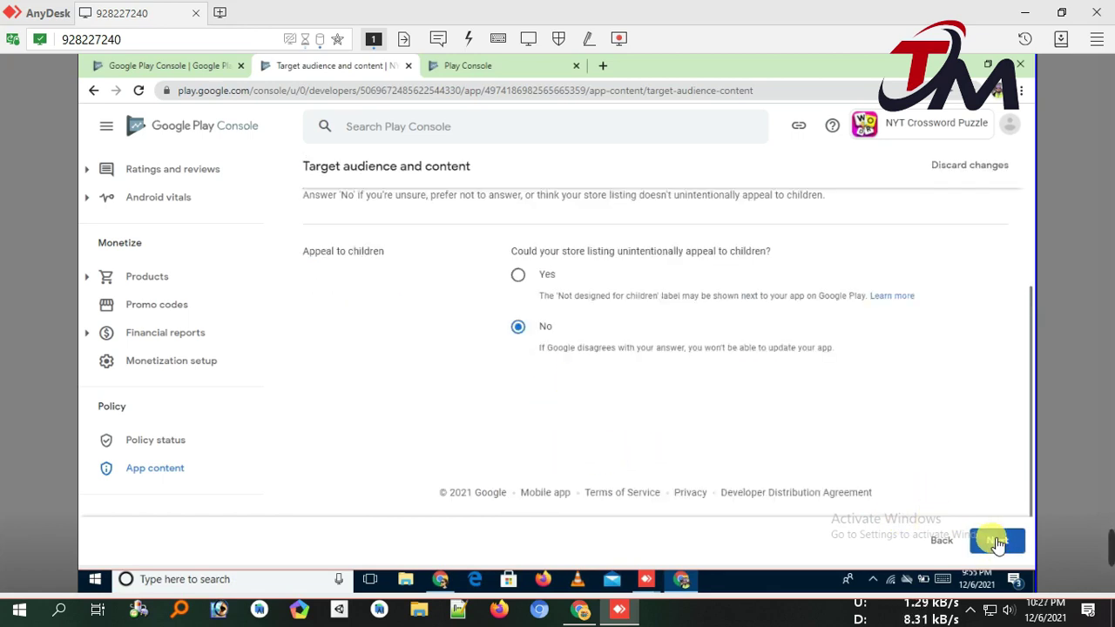
click(997, 541)
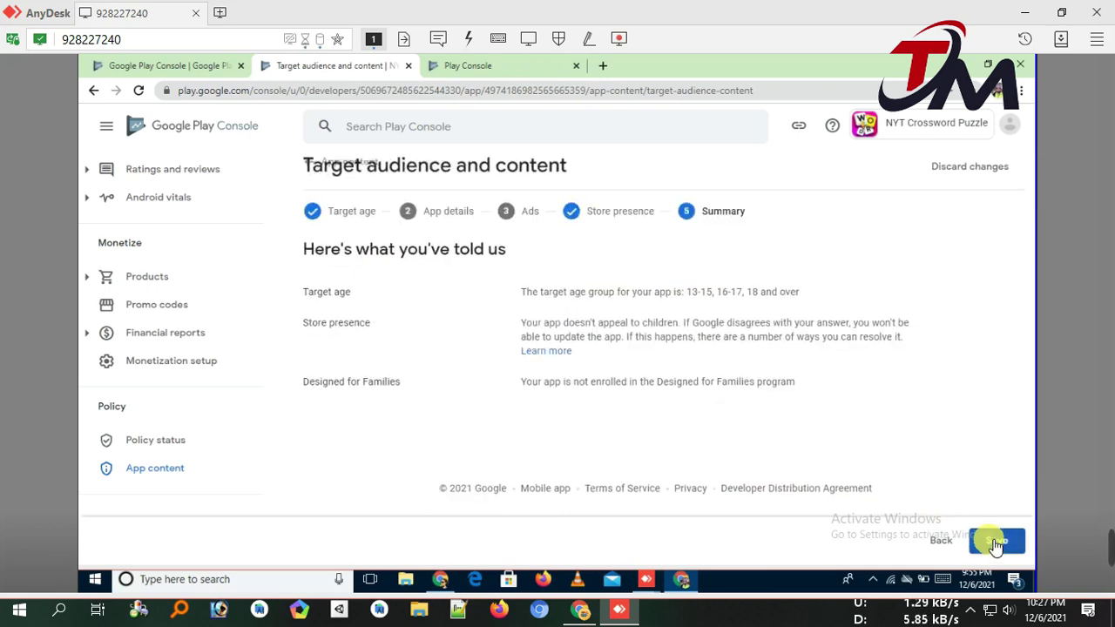
click(995, 543)
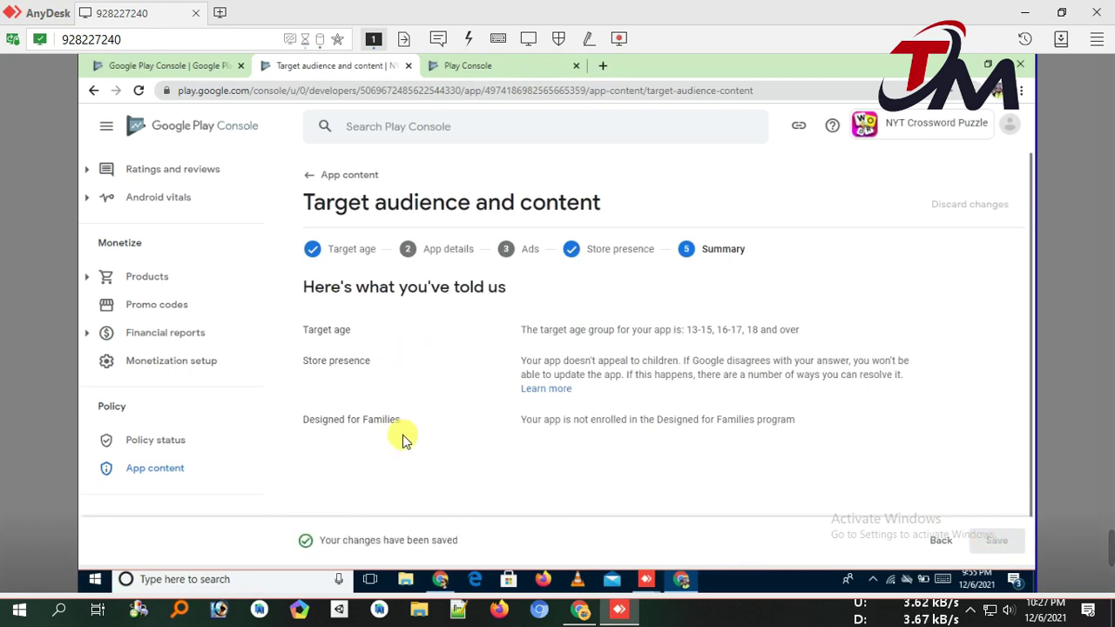
Send the app's changes for review from the Publishing overview and check its update status in the list of all apps
scroll(188, 336, up, 5)
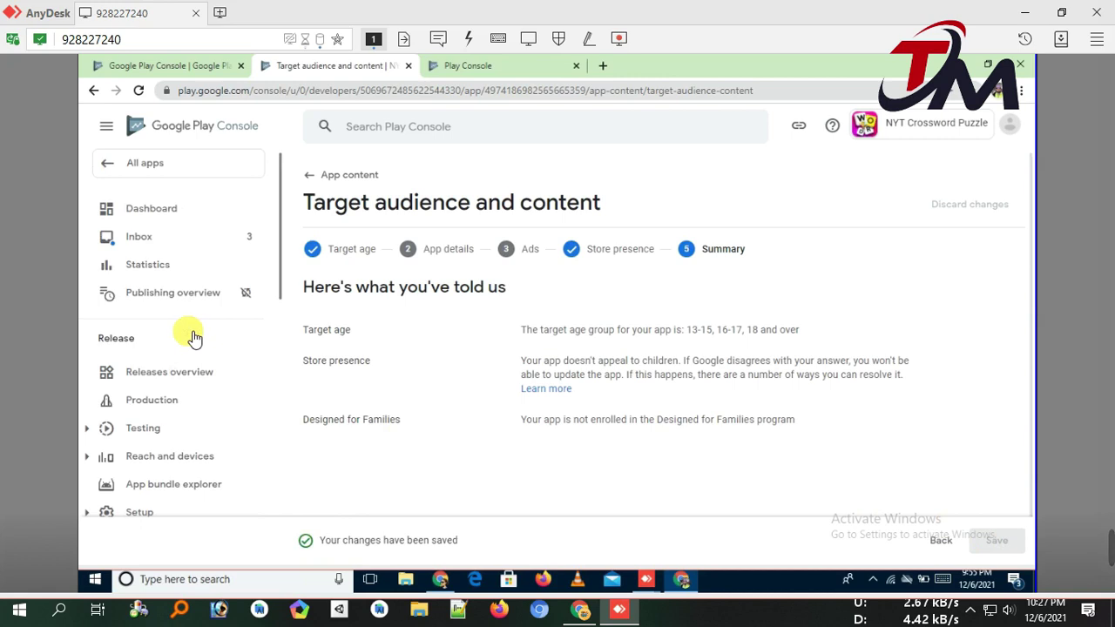
click(182, 301)
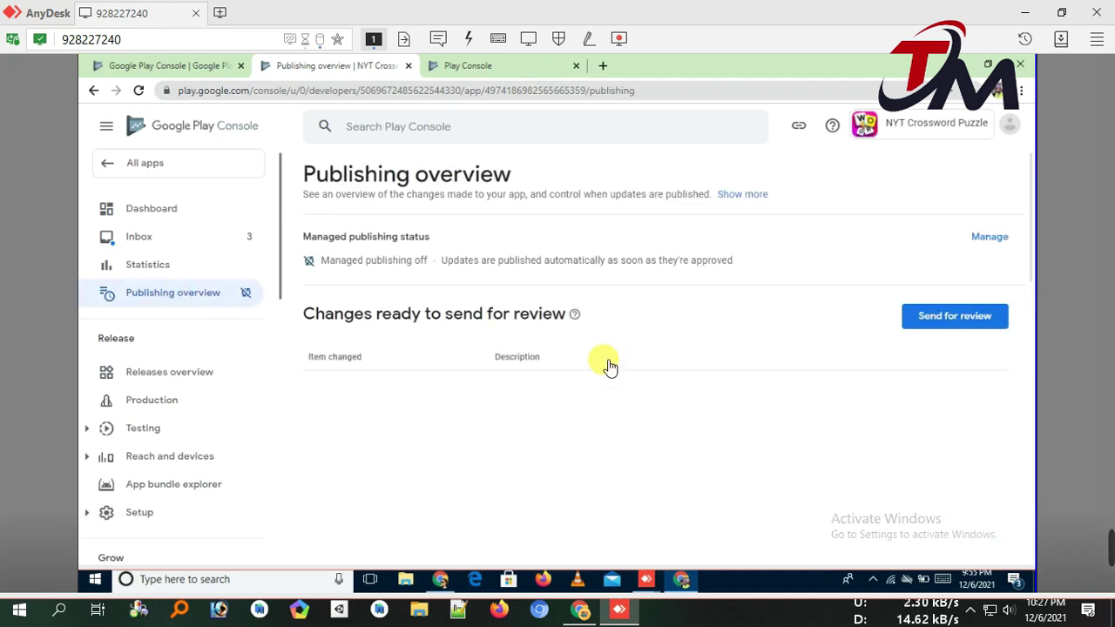
click(929, 323)
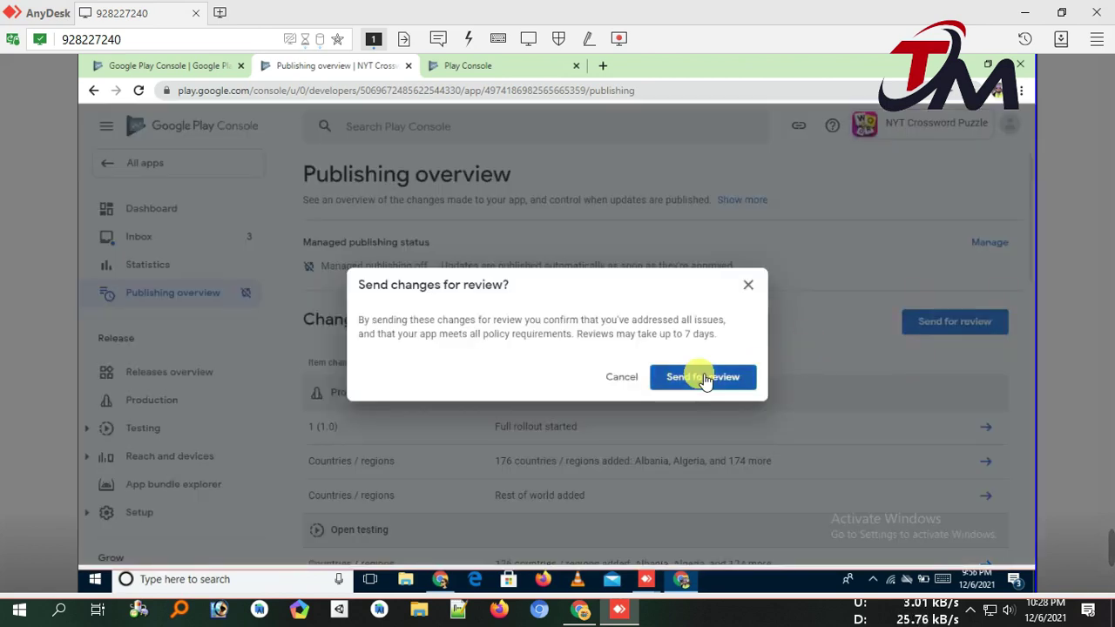
click(704, 377)
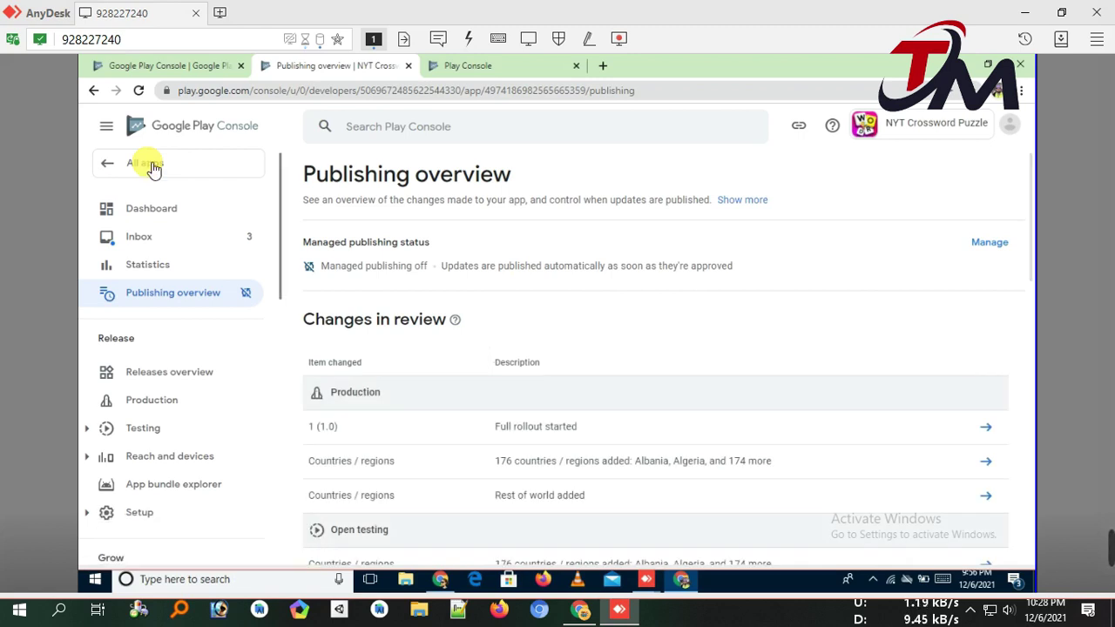
click(149, 166)
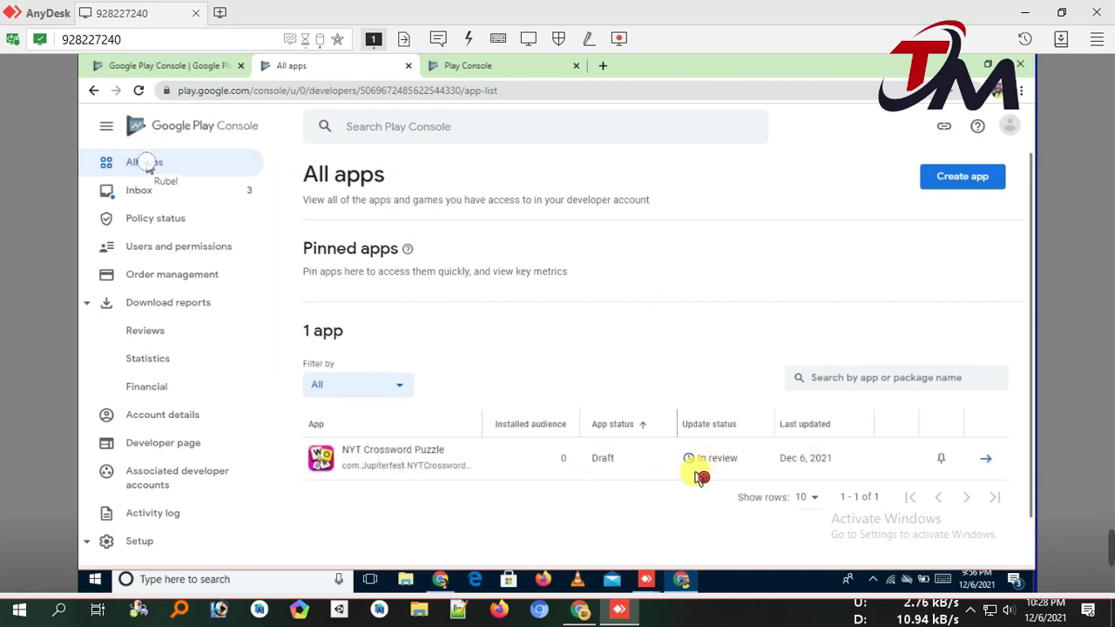
click(704, 492)
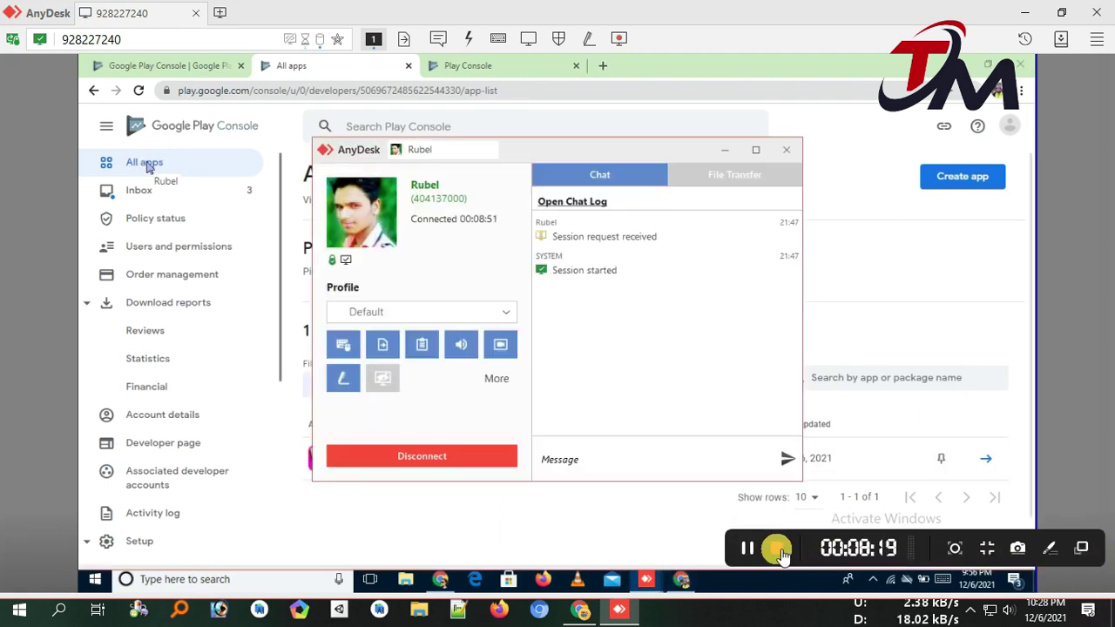